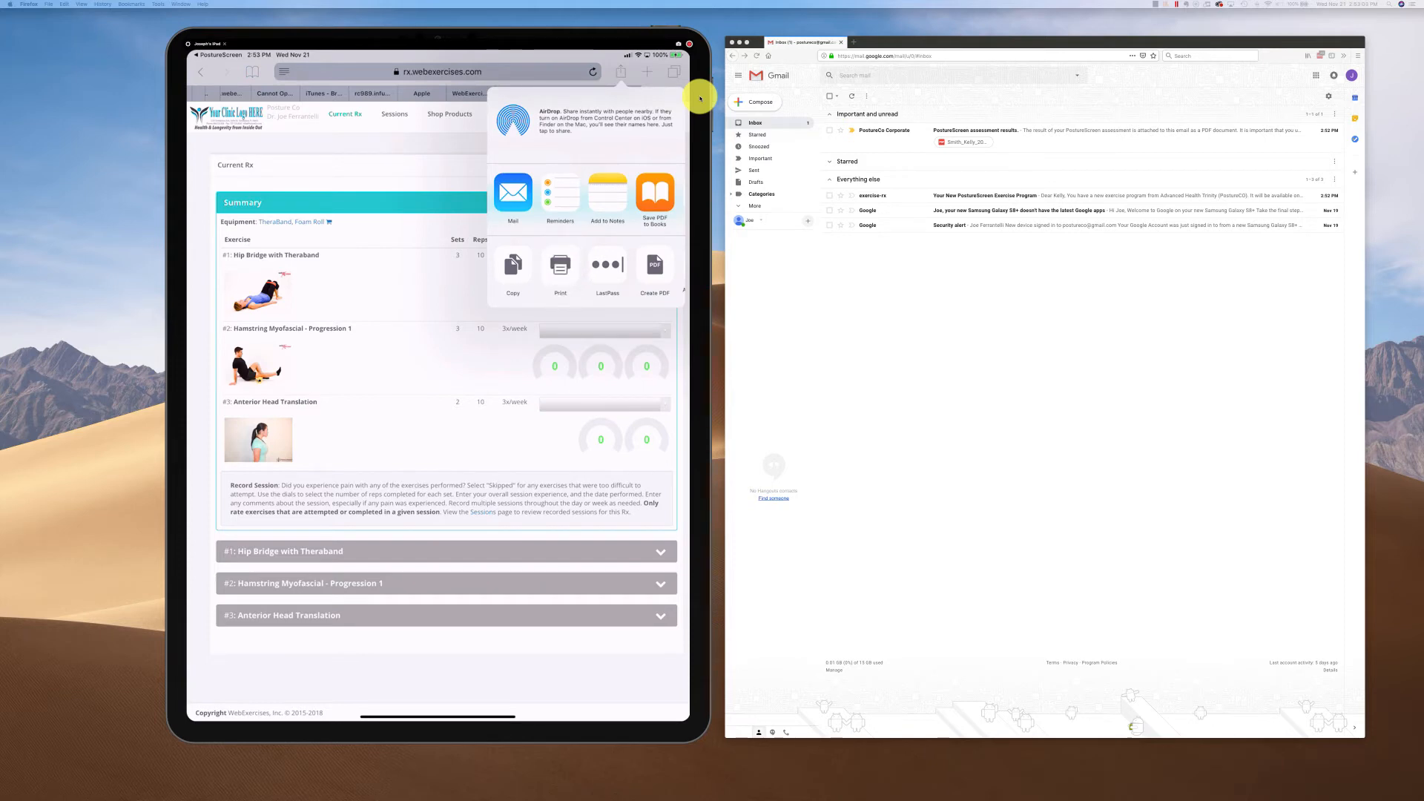
left_click(601, 59)
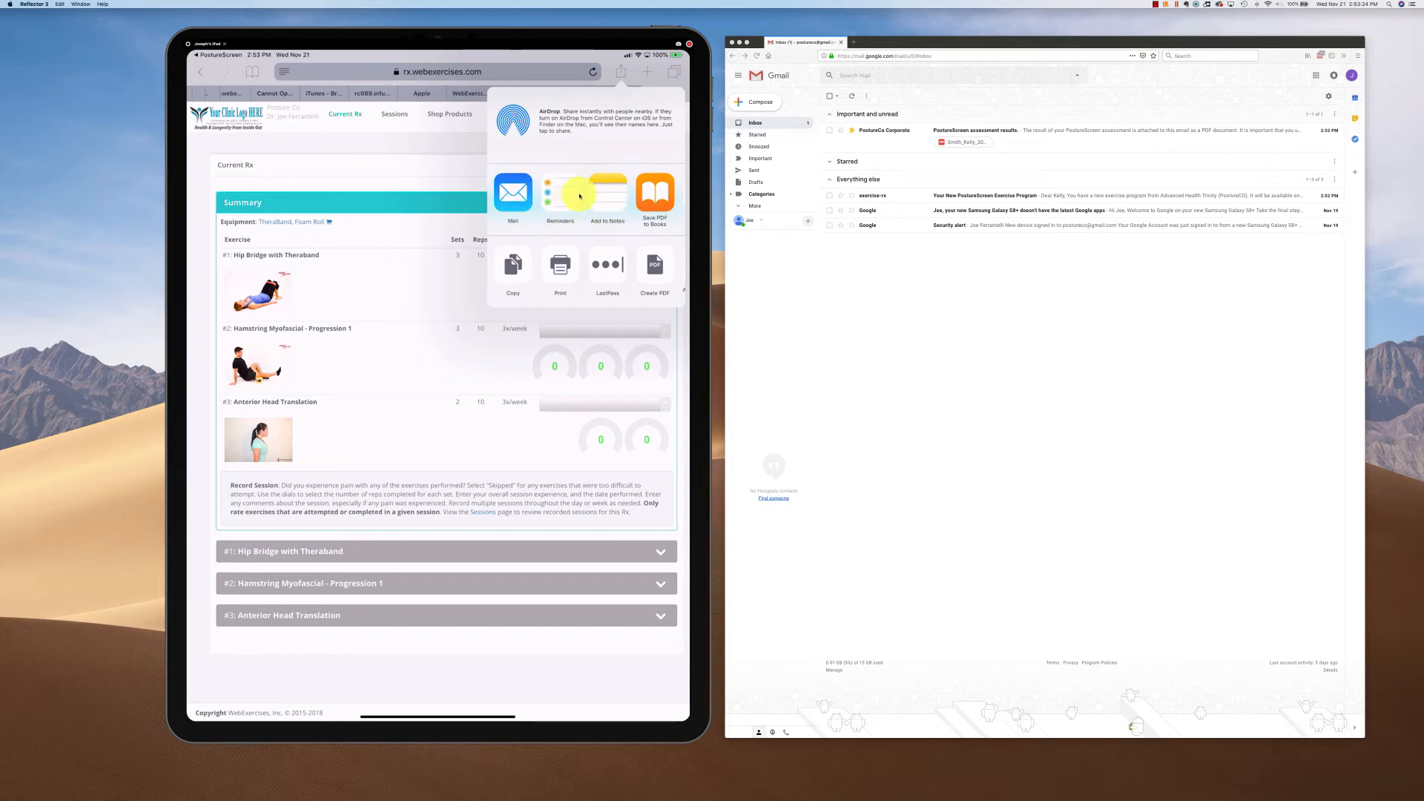
left_click_drag(580, 196, 637, 201)
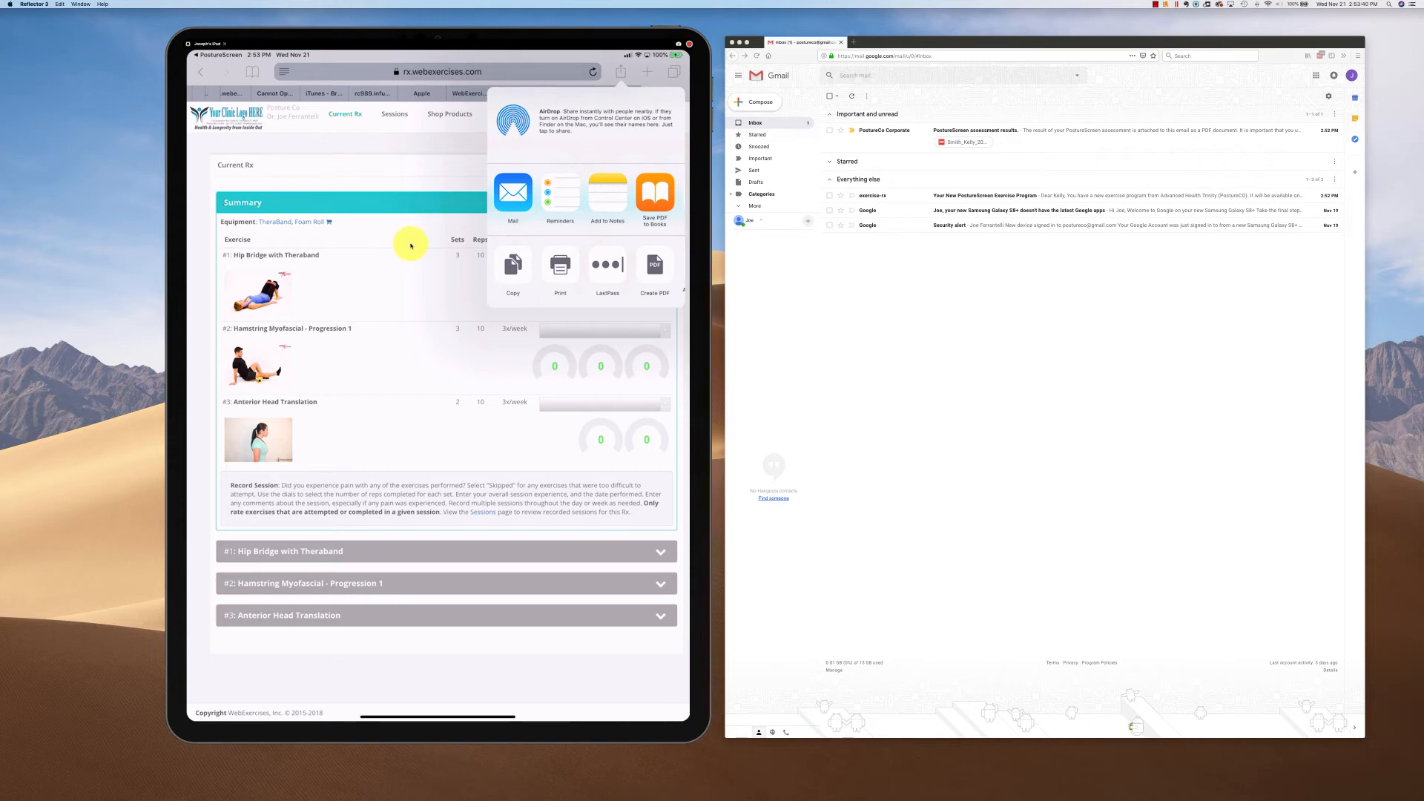
Find the 'Your New PostureScreen Exercise Program' email and follow its program link.
left_click(818, 314)
mouse_move(998, 133)
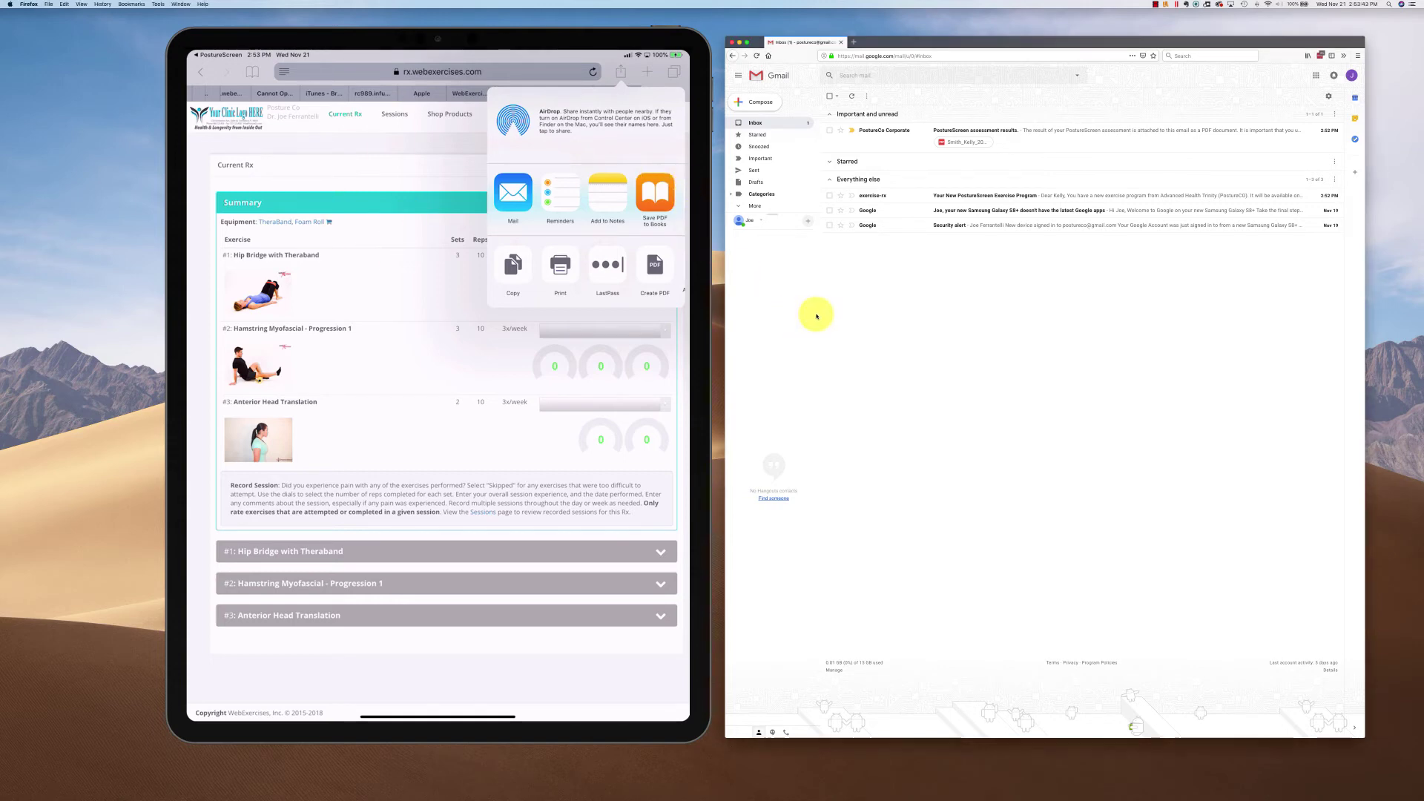
left_click(996, 135)
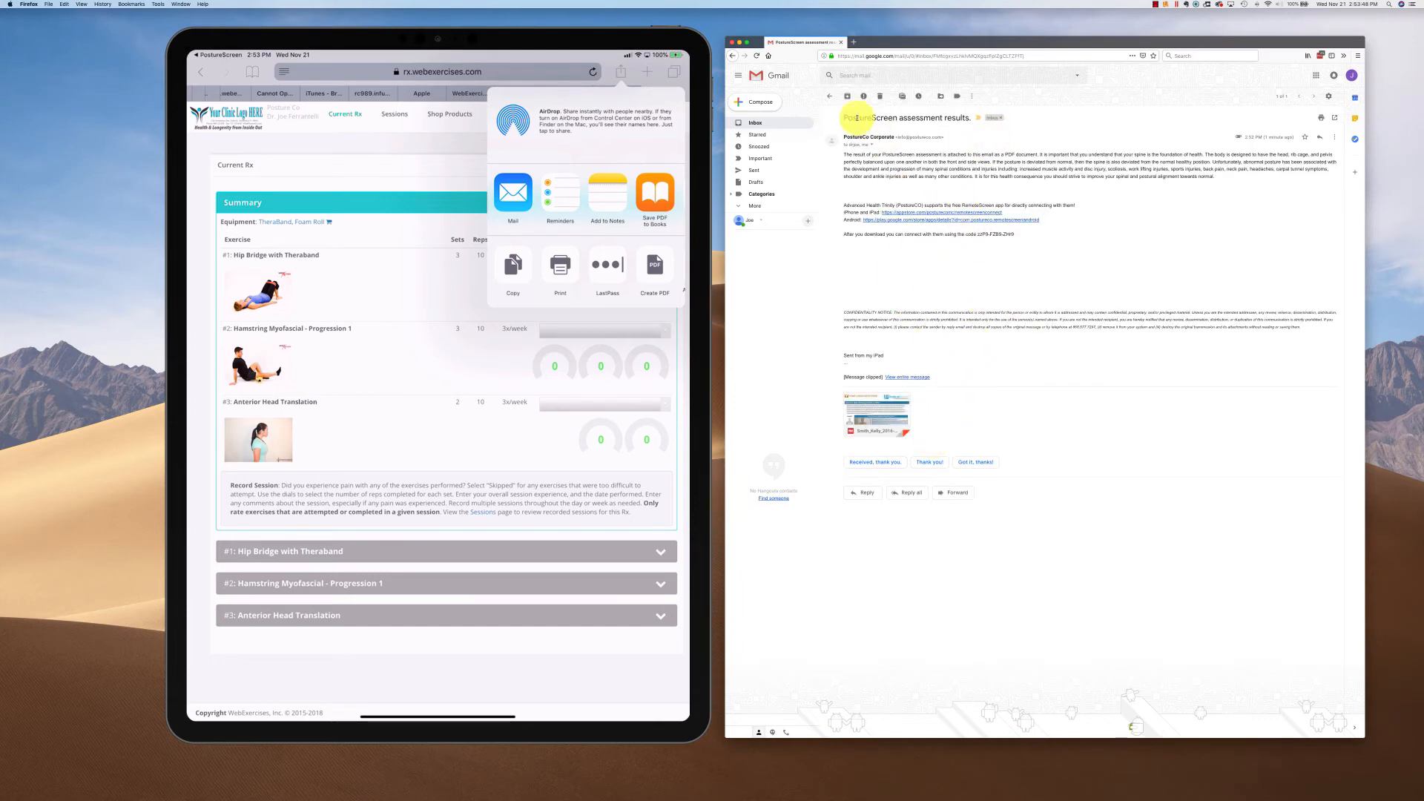
left_click(829, 97)
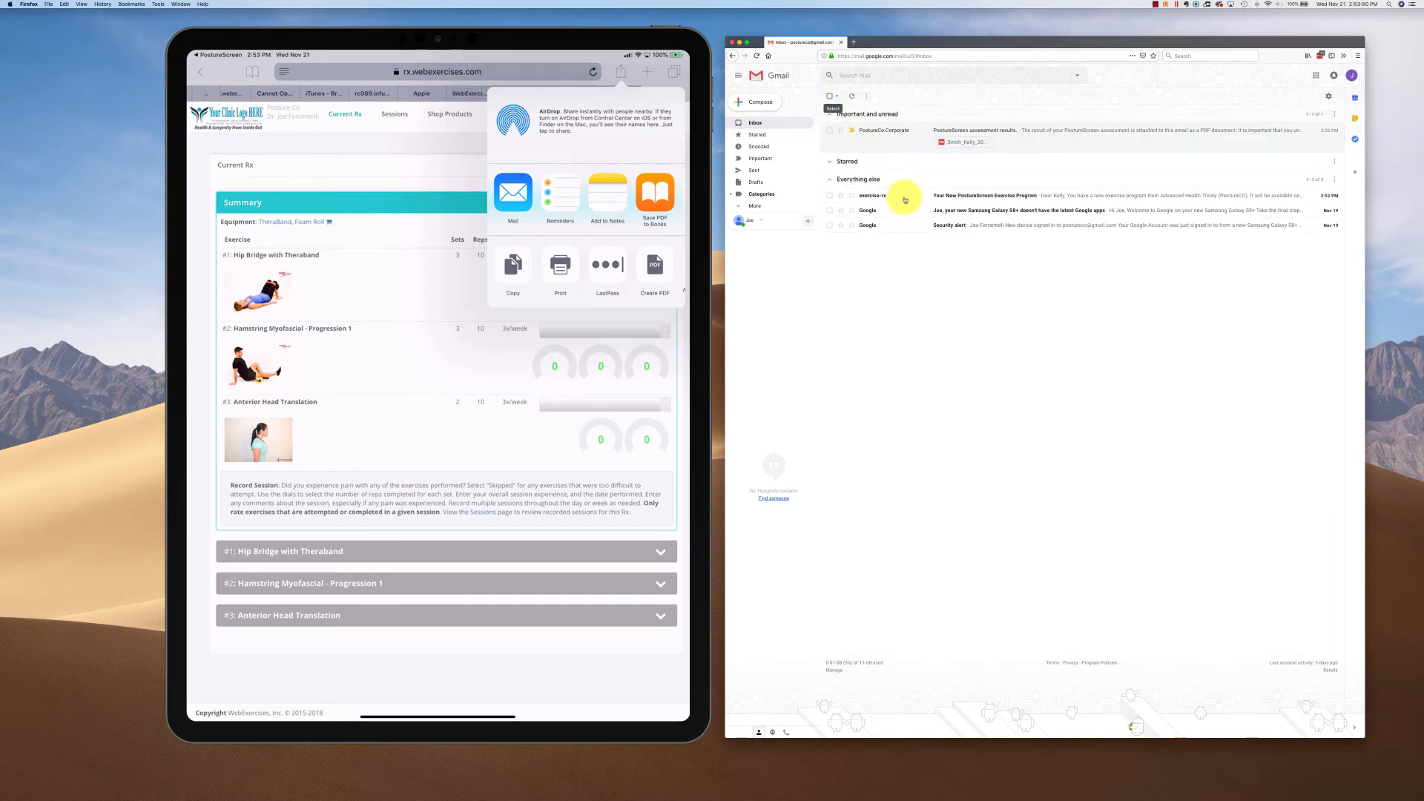
mouse_move(873, 196)
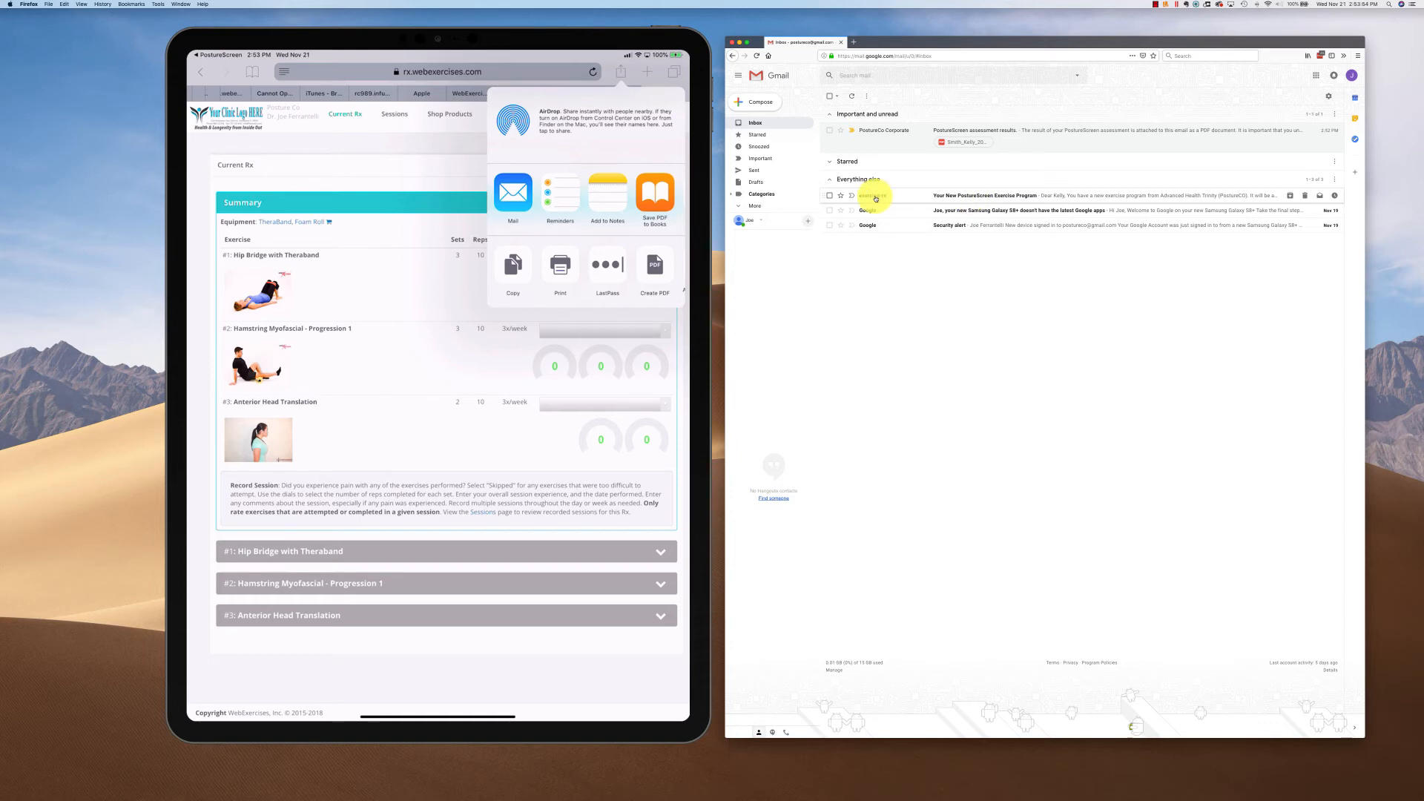
left_click(960, 197)
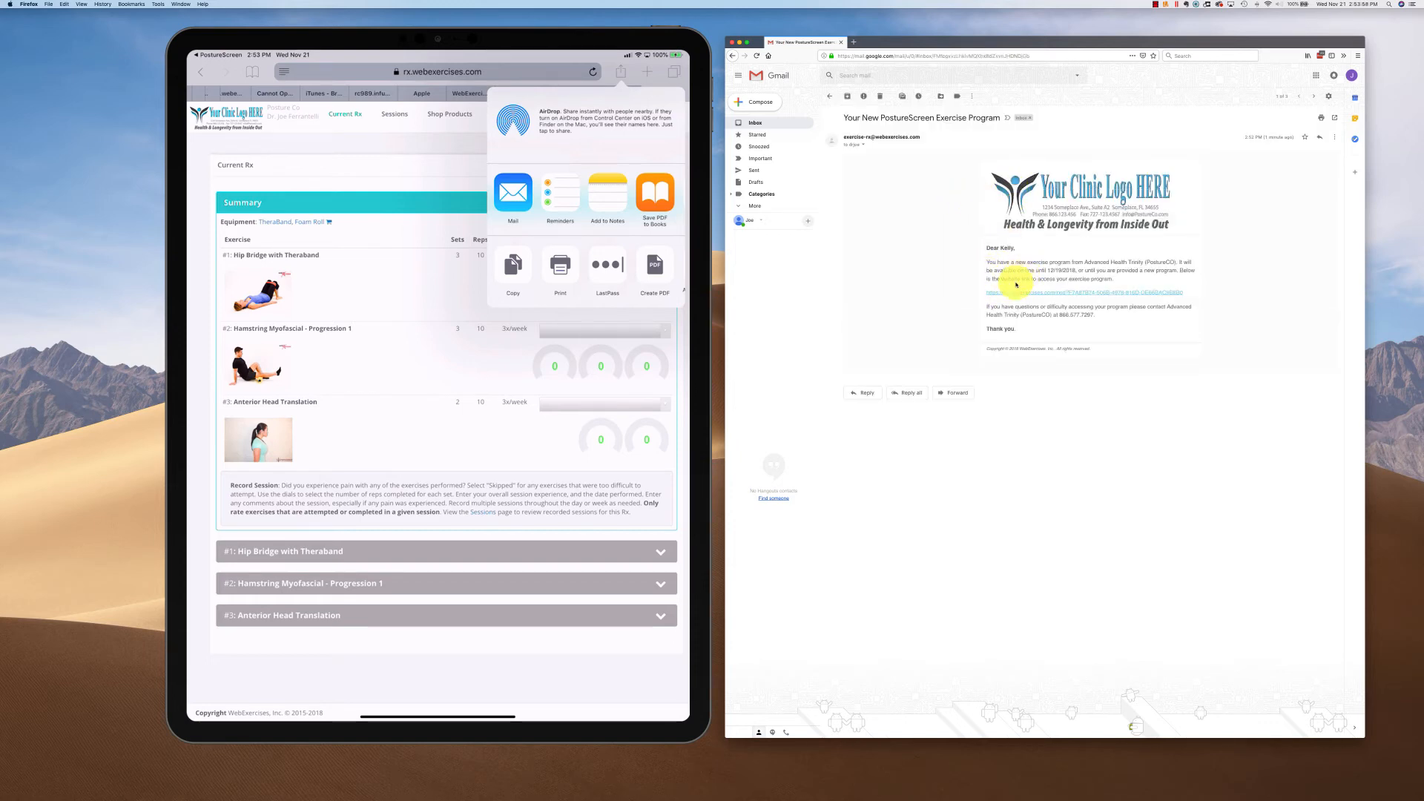
left_click(1027, 292)
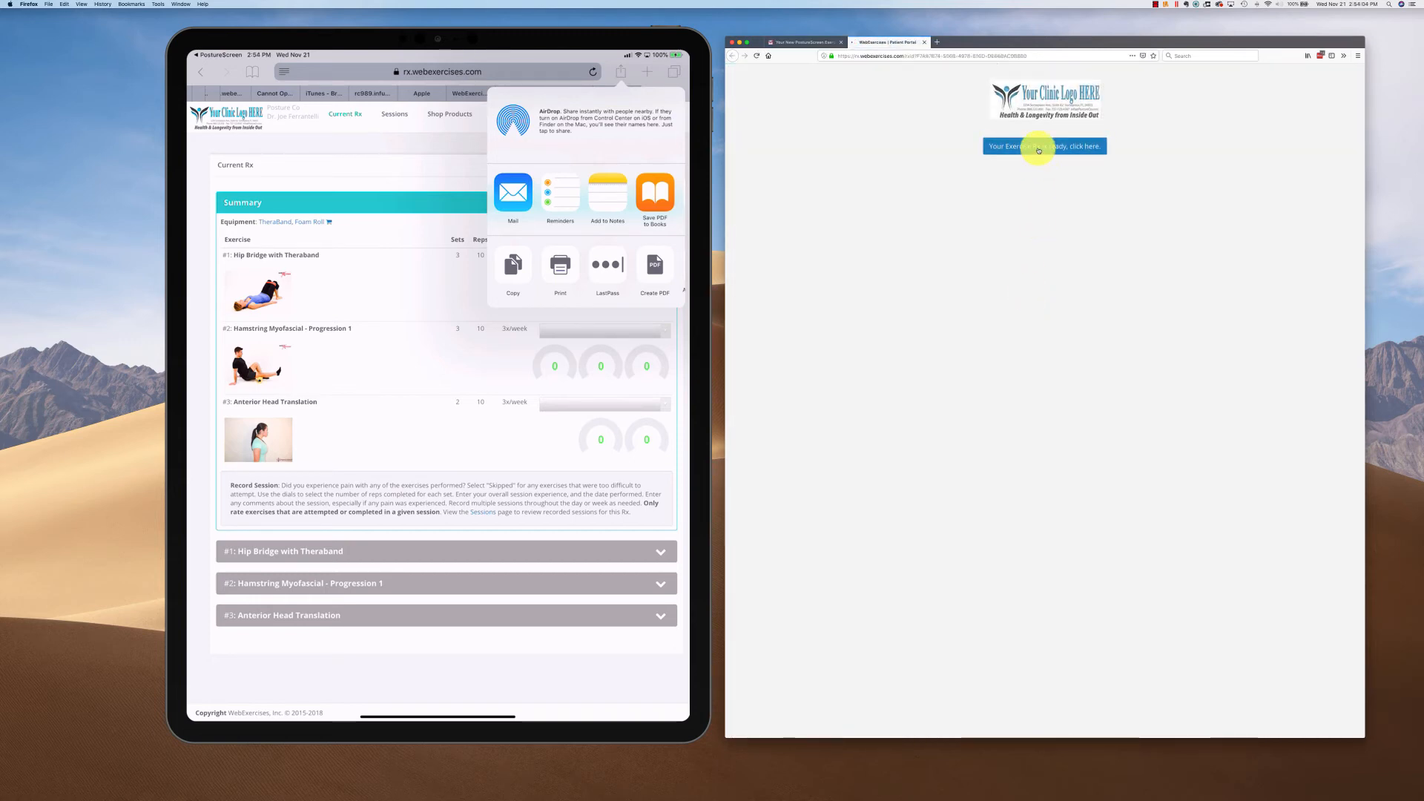
Continue to the ready exercise program page and bring up Firefox's hamburger menu.
left_click(1038, 147)
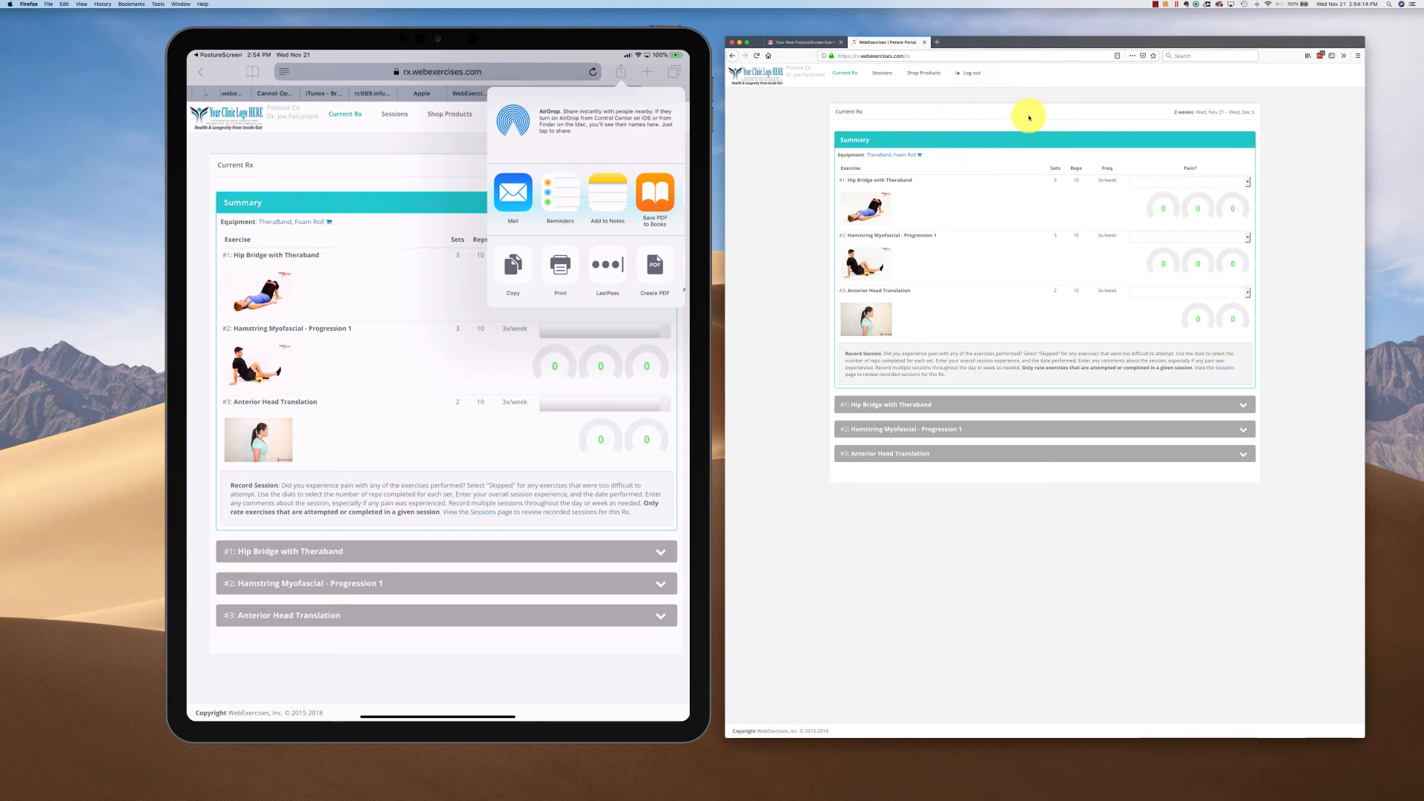
left_click(1357, 56)
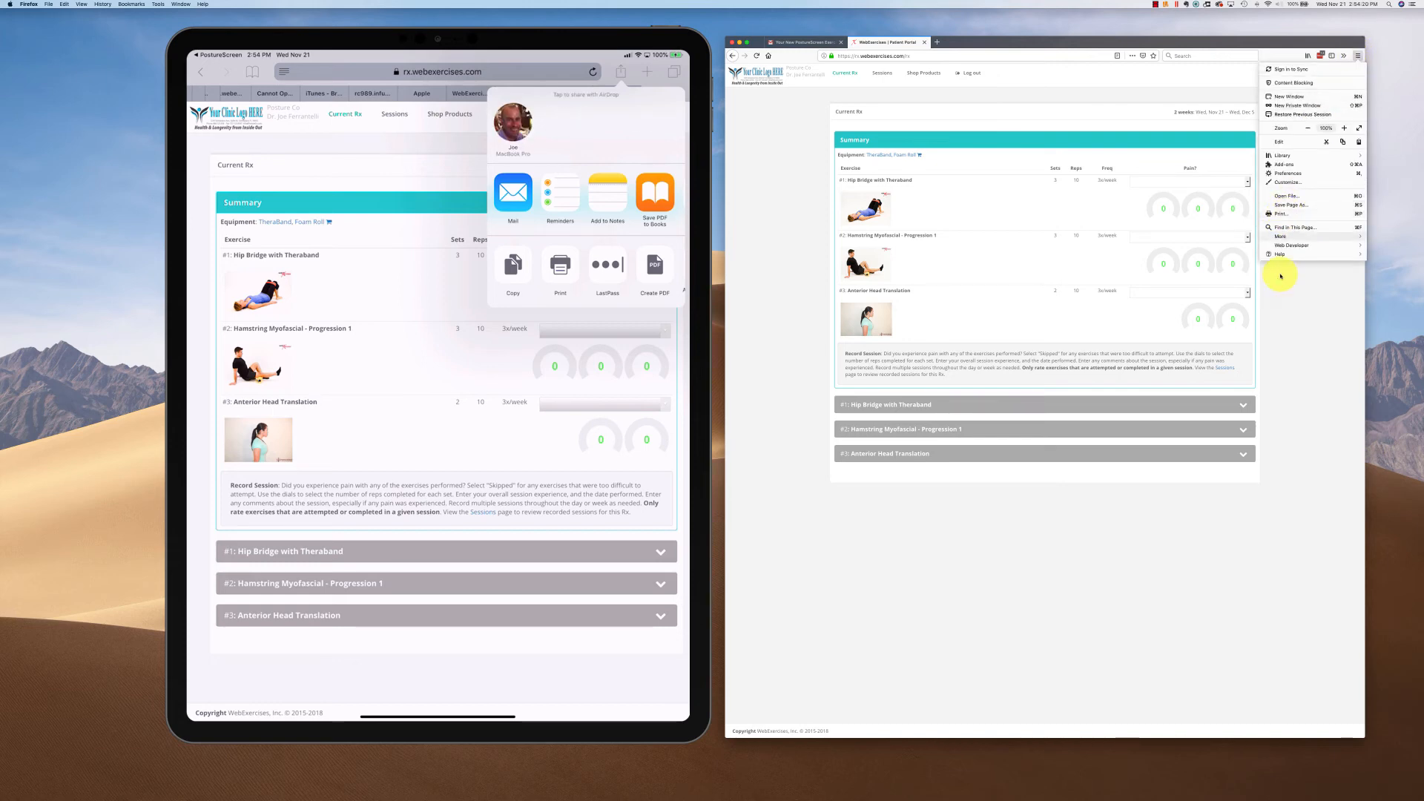
left_click(1276, 340)
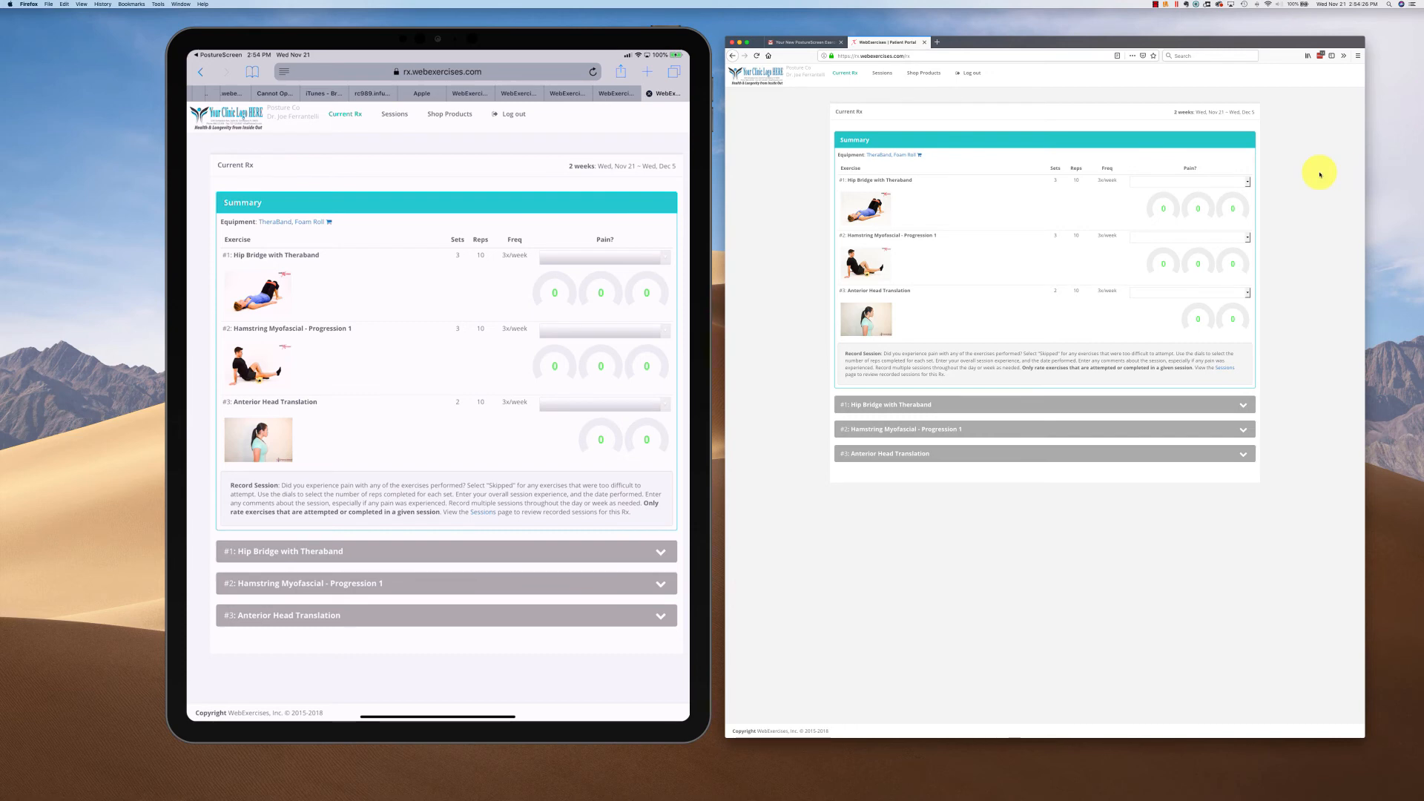
left_click(1359, 56)
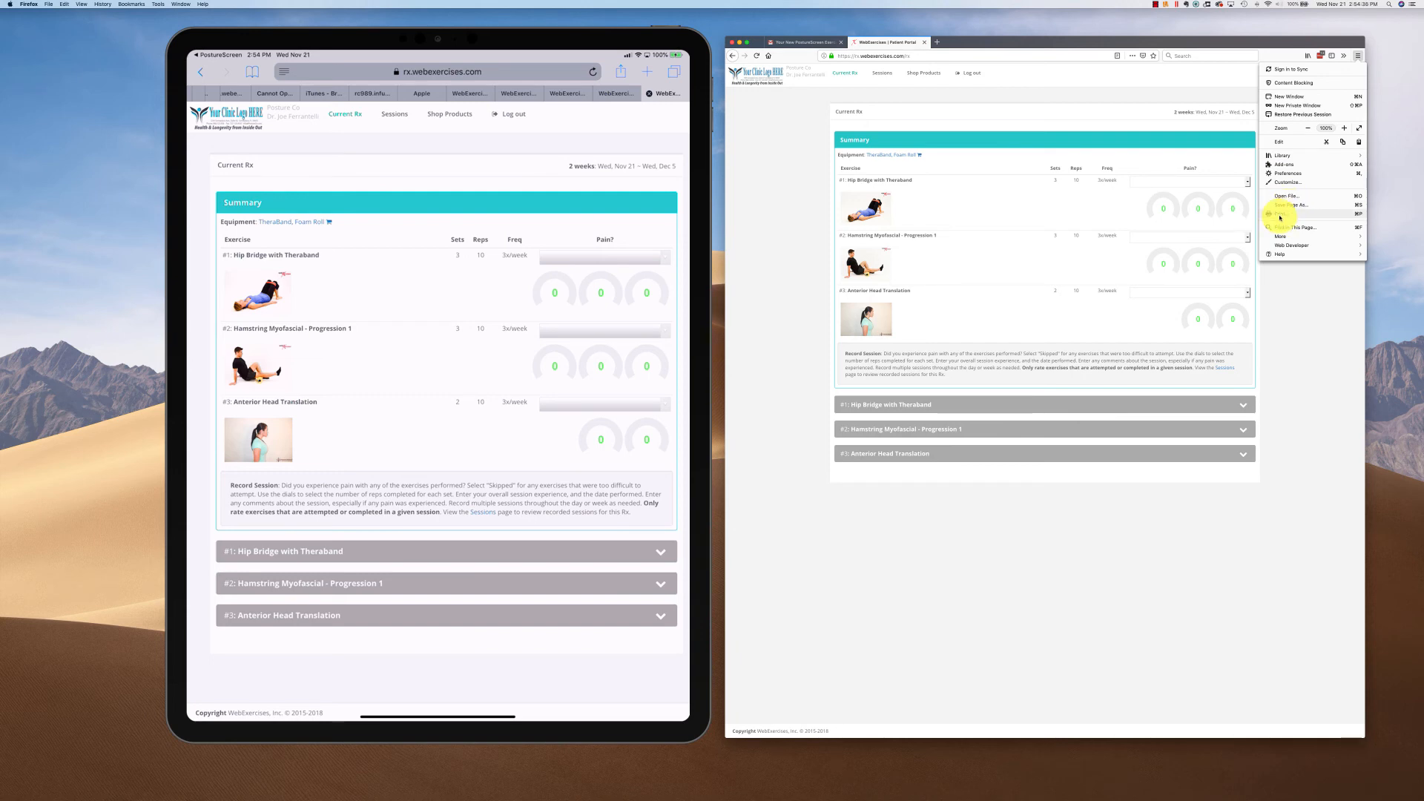
Print the WebExercises program page after browsing the PDF output choices.
left_click(1280, 218)
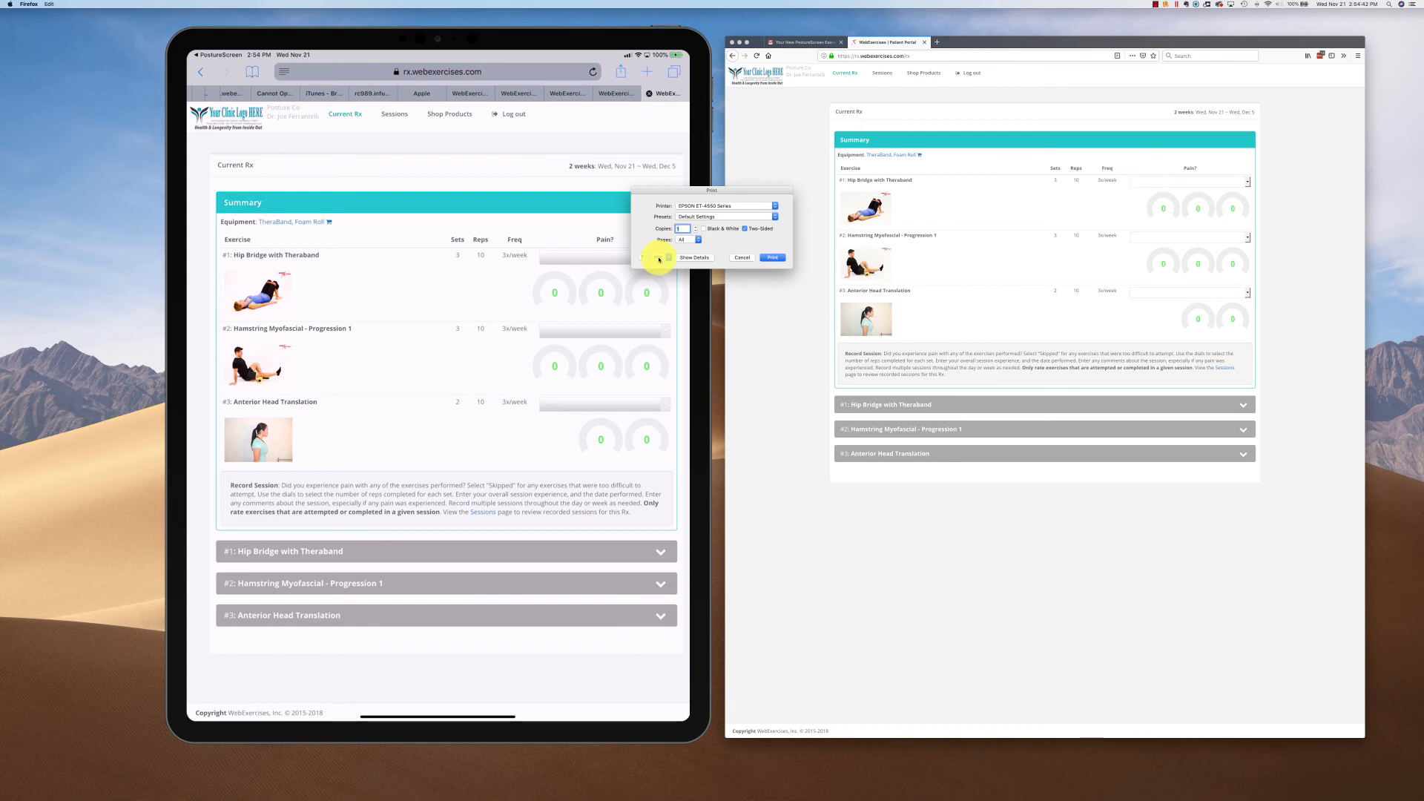
left_click(659, 258)
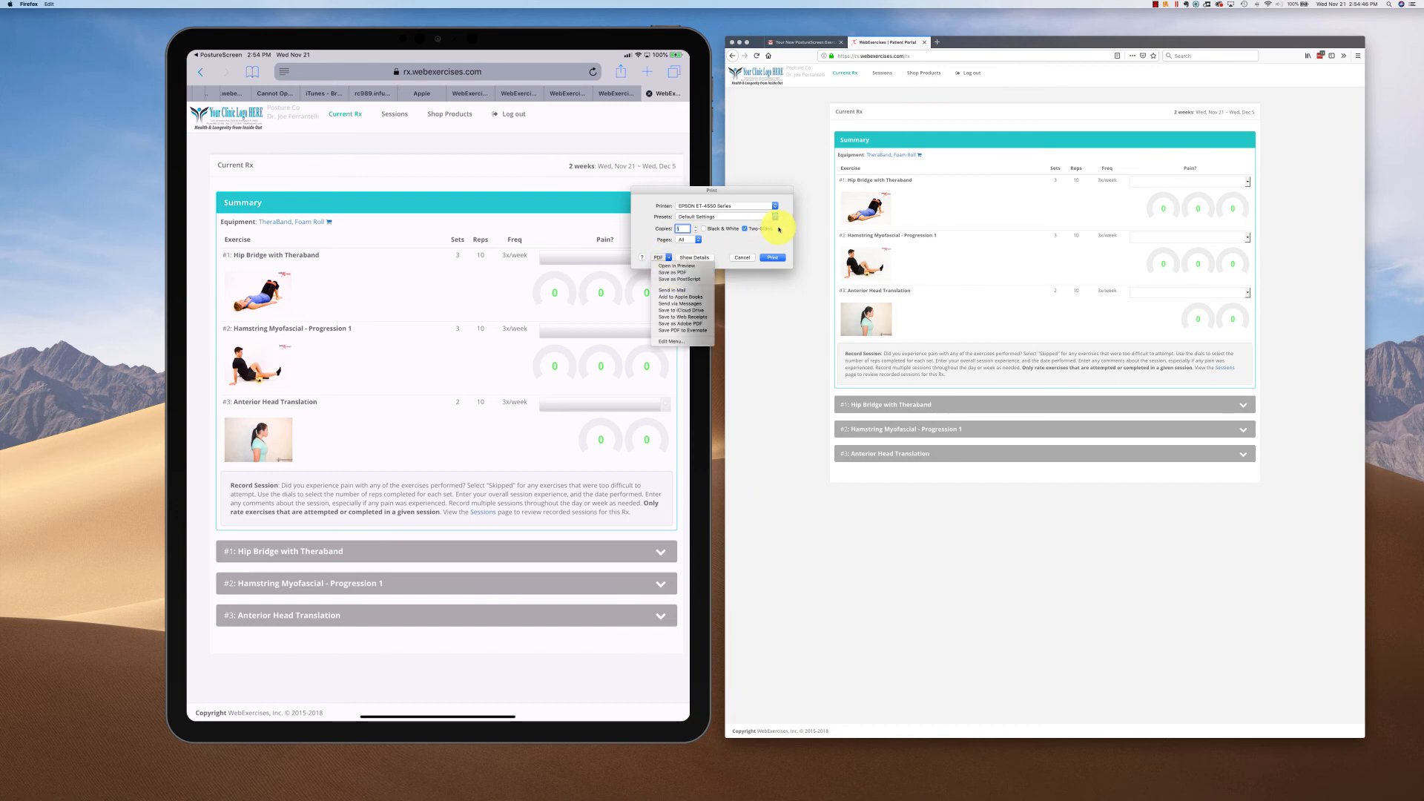
left_click(774, 257)
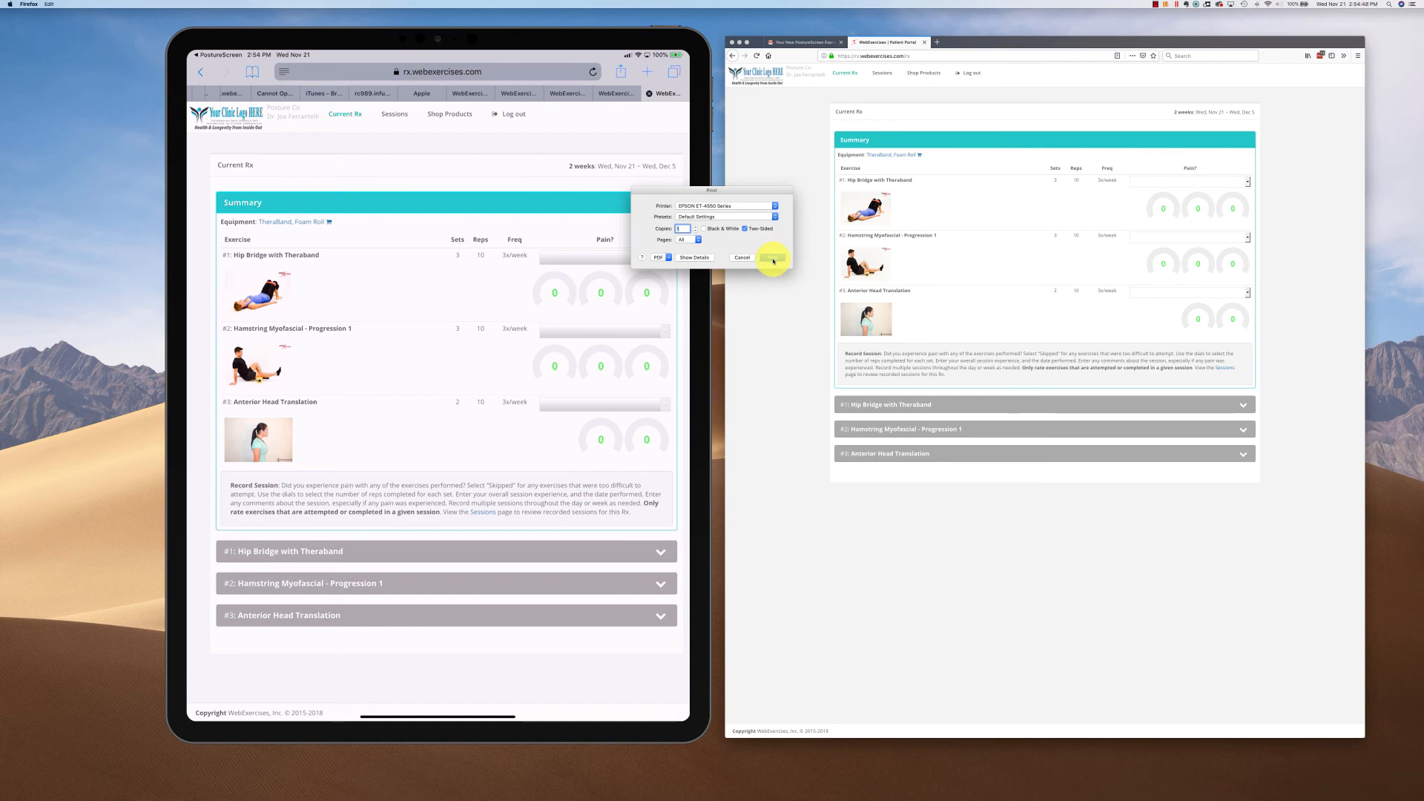